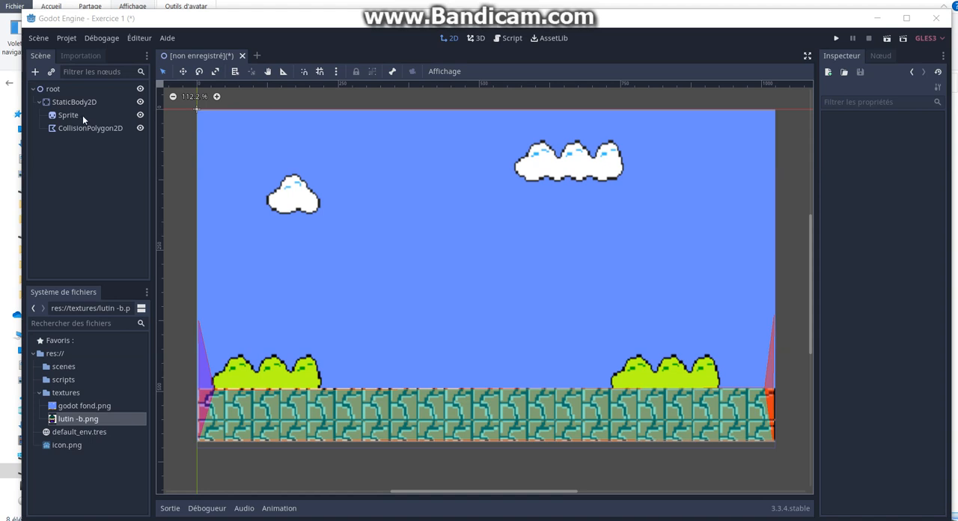
# Step: Save the scene as exec1.tscn in the project's scenes folder
pyautogui.click(39, 38)
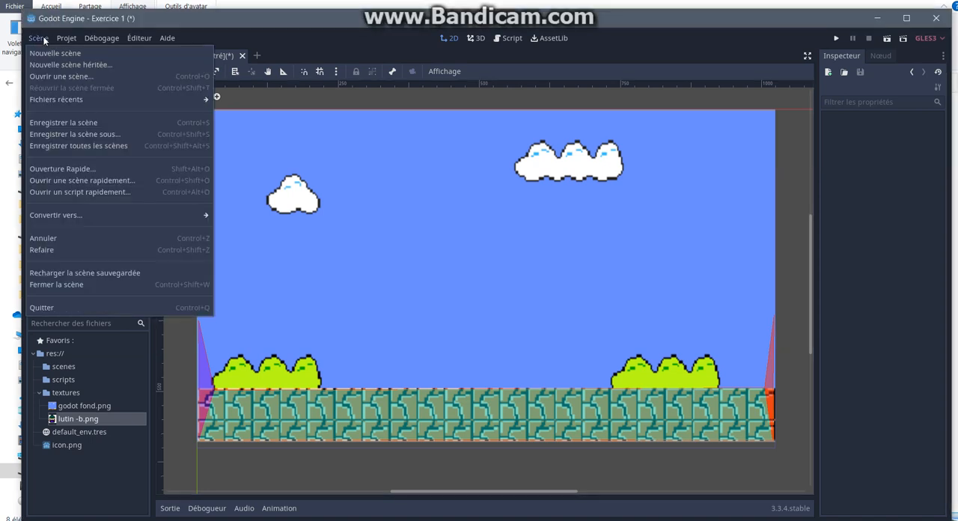
pyautogui.click(117, 133)
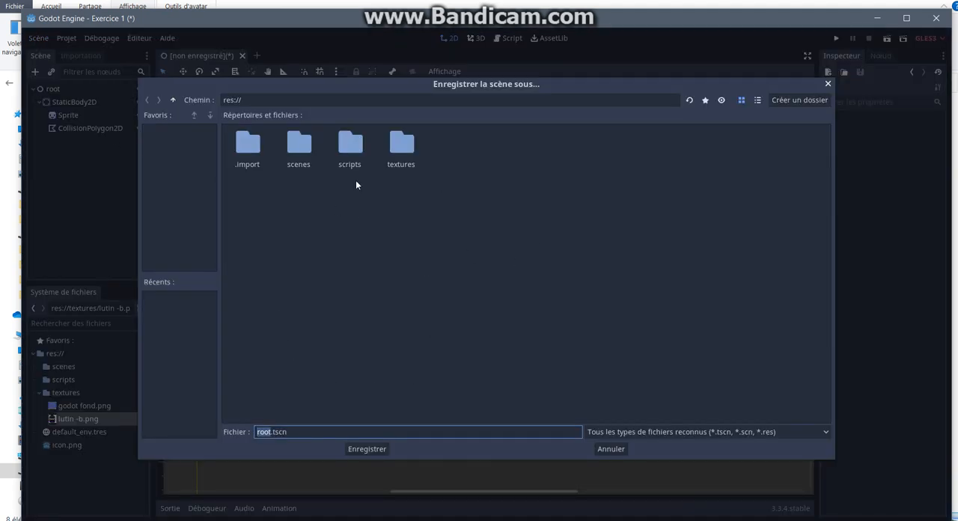
pyautogui.doubleClick(300, 147)
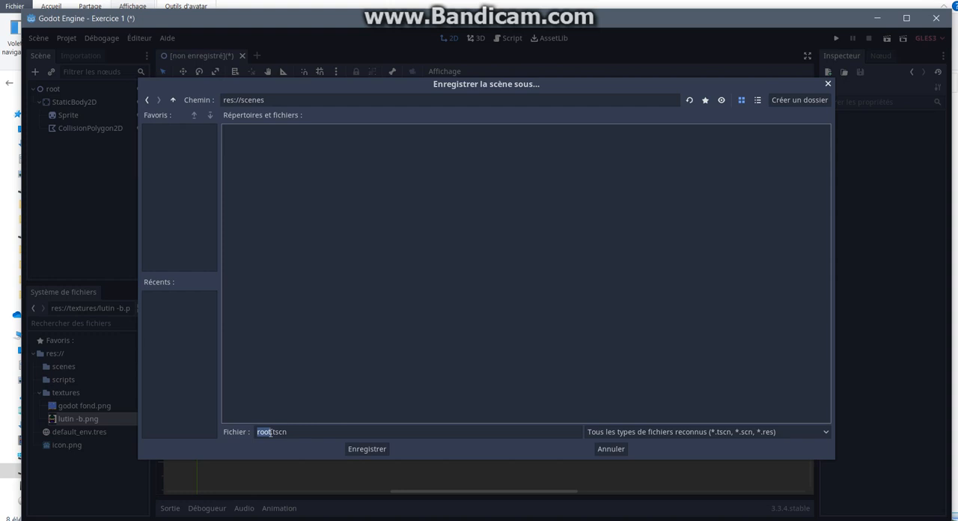
pyautogui.click(270, 431)
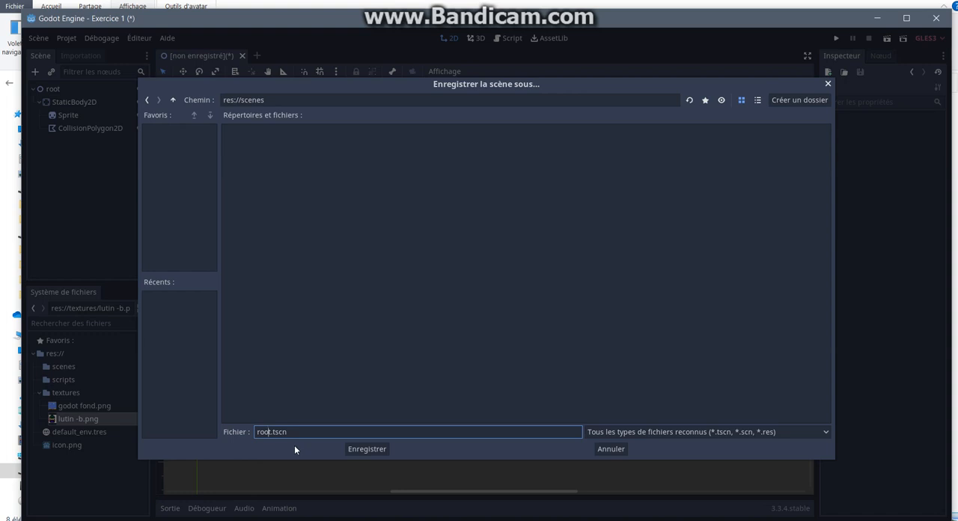
pyautogui.press('BackSpace')
pyautogui.press('BackSpace')
pyautogui.press('BackSpace')
pyautogui.press('Delete')
pyautogui.write('exec1')
pyautogui.click(367, 450)
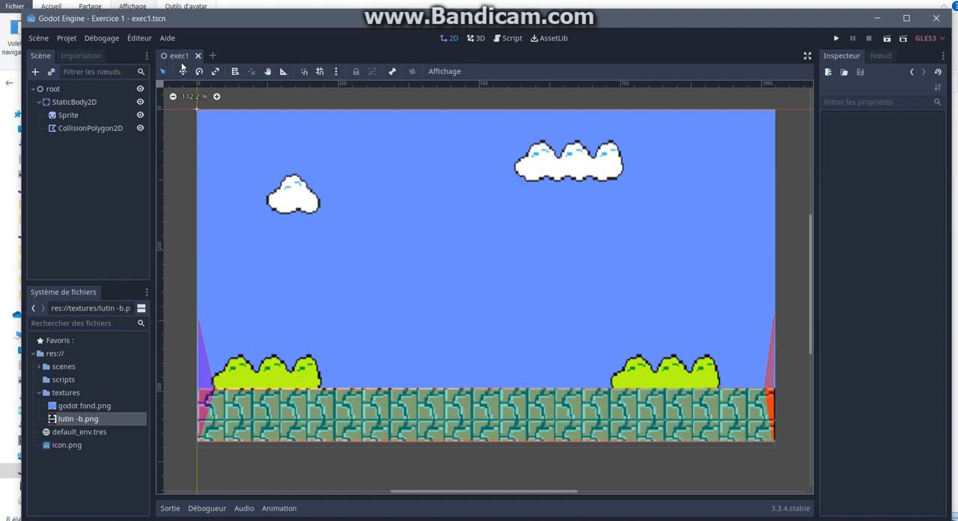
# Step: Add a KinematicBody2D node as a child of the root node
pyautogui.click(64, 91)
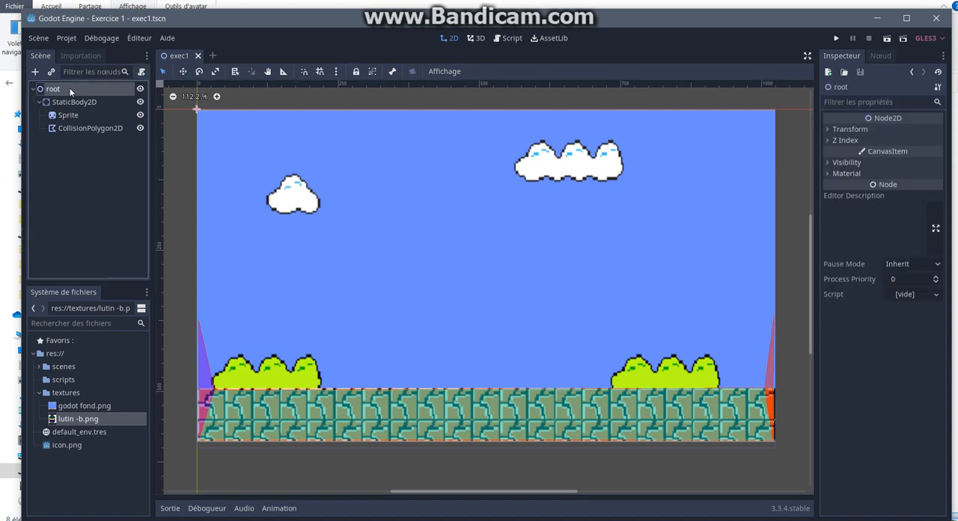
pyautogui.rightClick(71, 90)
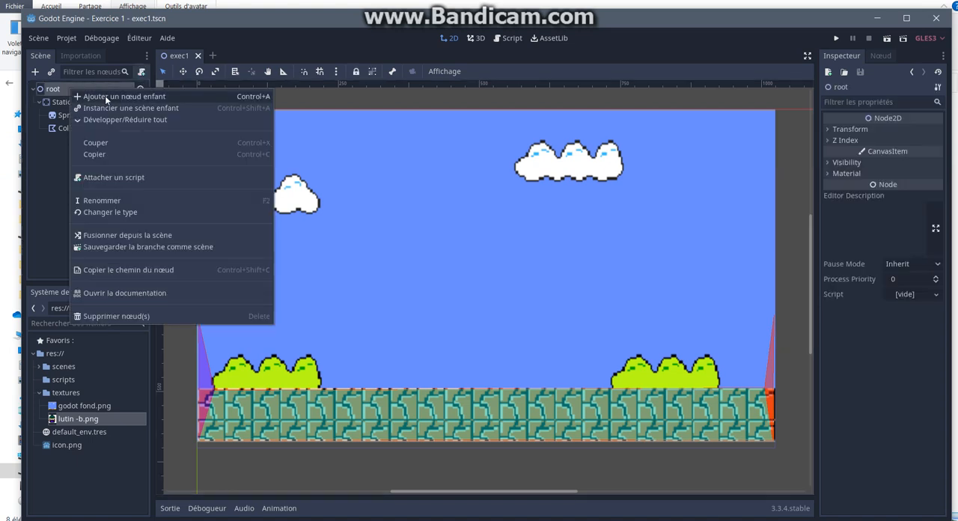
pyautogui.click(105, 95)
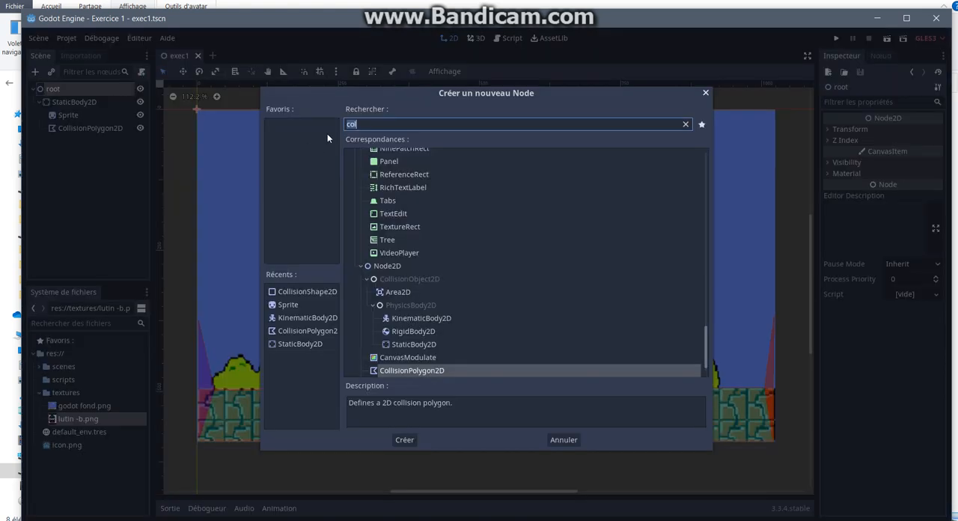
pyautogui.click(368, 125)
pyautogui.press('BackSpace')
pyautogui.press('BackSpace')
pyautogui.press('BackSpace')
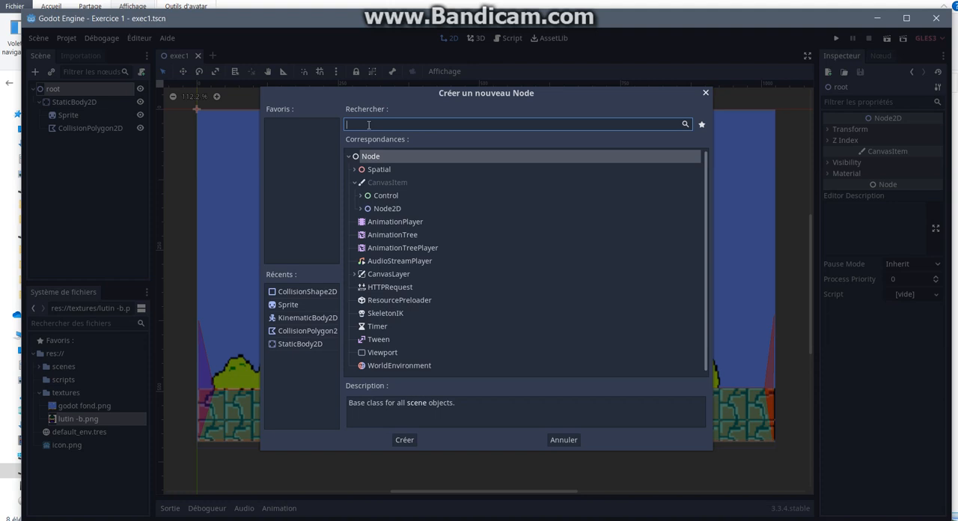
pyautogui.write('bod')
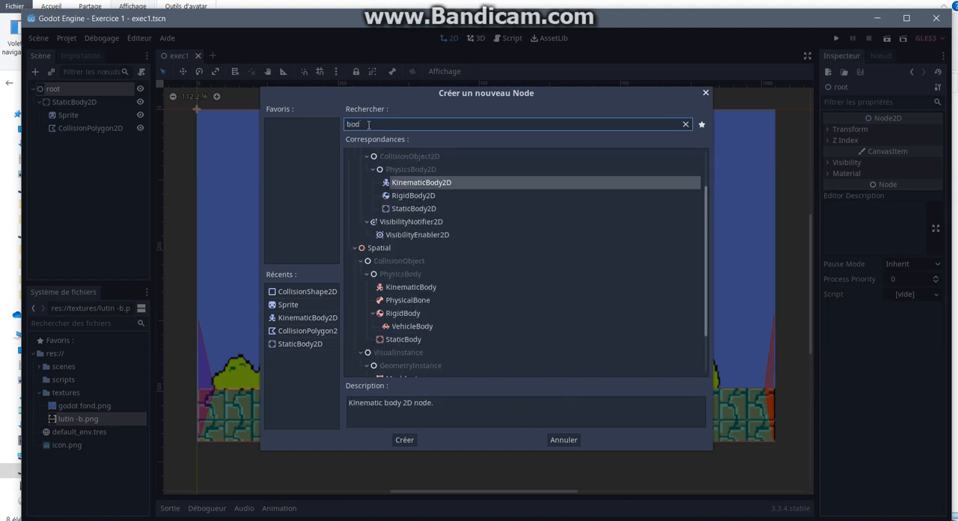
pyautogui.doubleClick(421, 183)
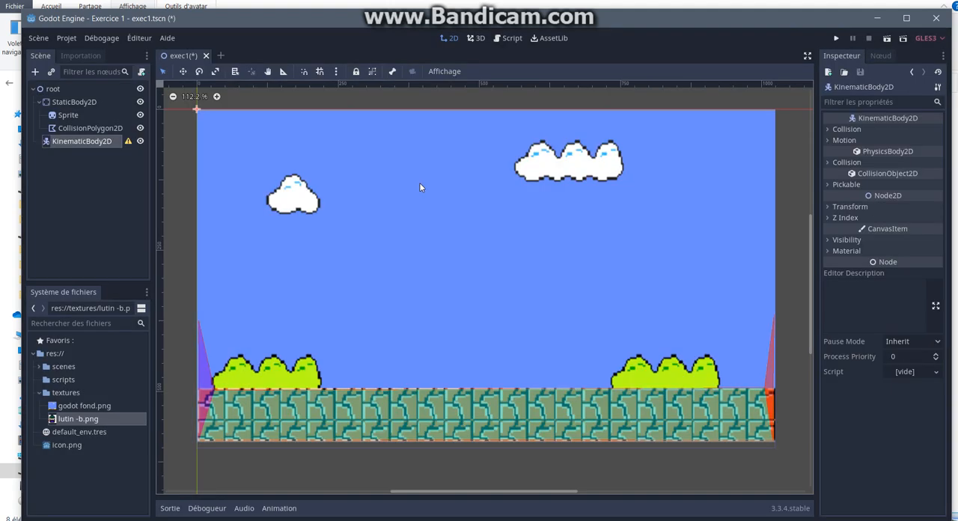
# Step: Add a Sprite node as a child of KinematicBody2D
pyautogui.rightClick(78, 144)
pyautogui.click(110, 148)
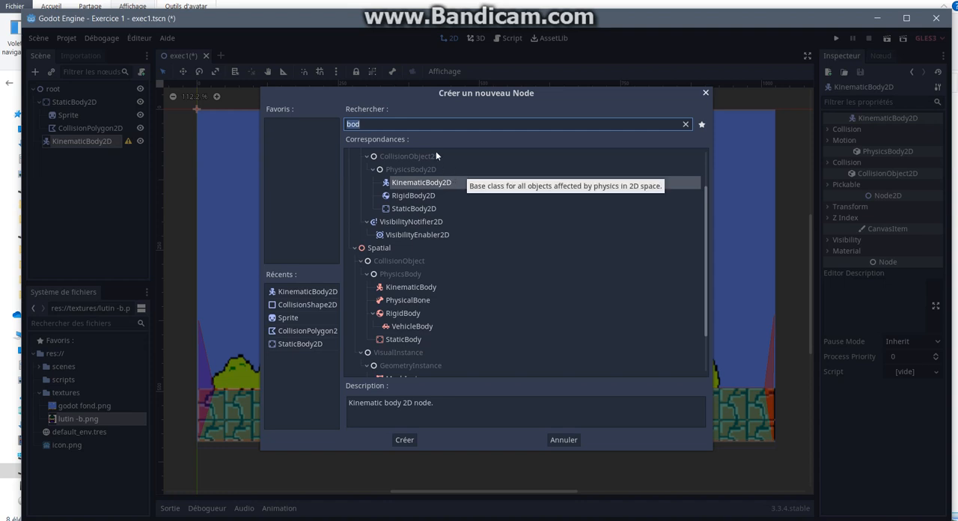
pyautogui.press('BackSpace')
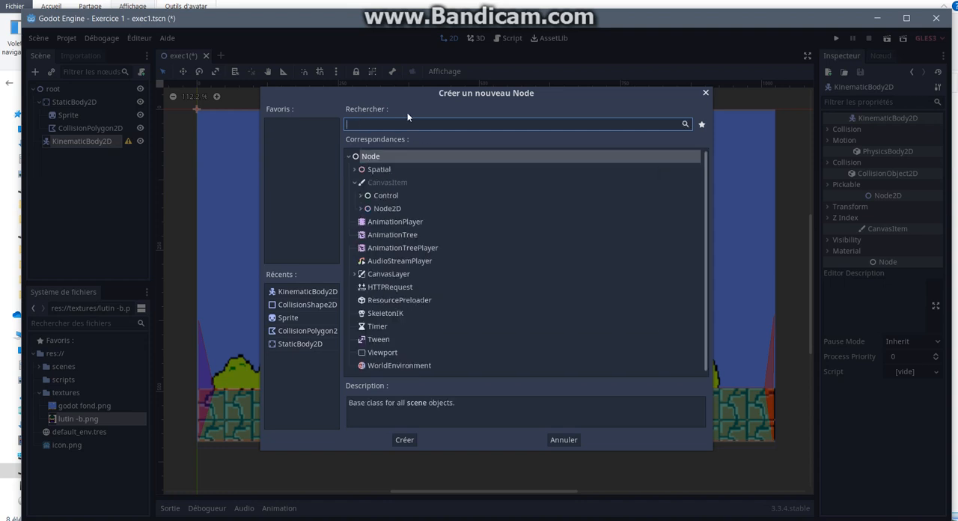
pyautogui.write('s')
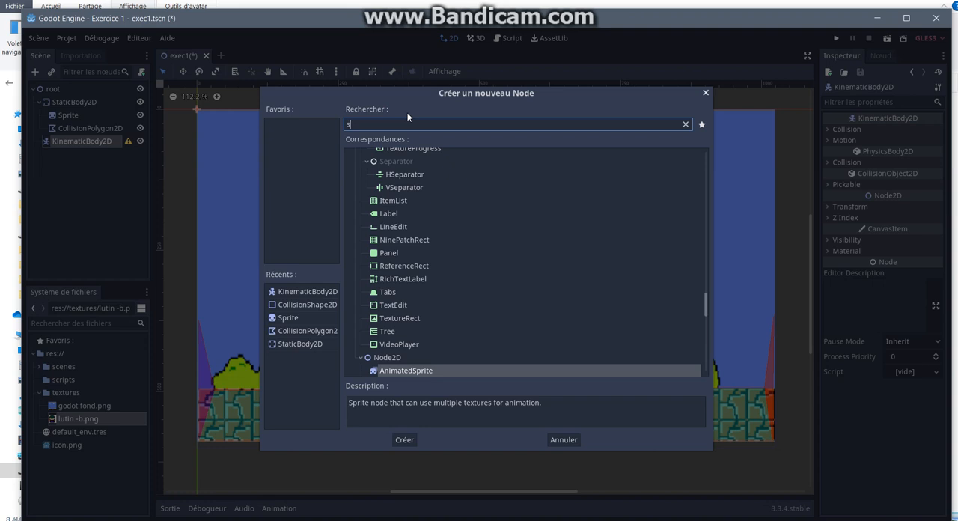
pyautogui.write('rite')
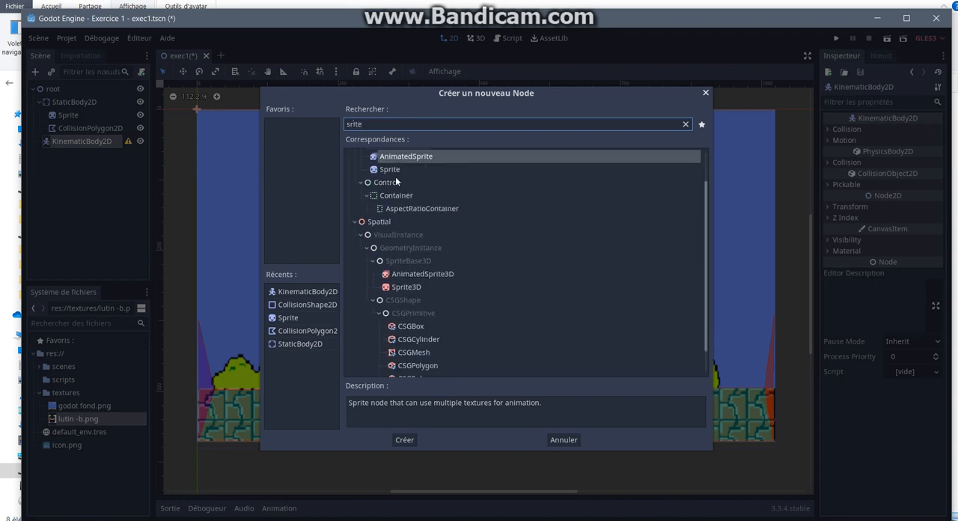
pyautogui.doubleClick(393, 170)
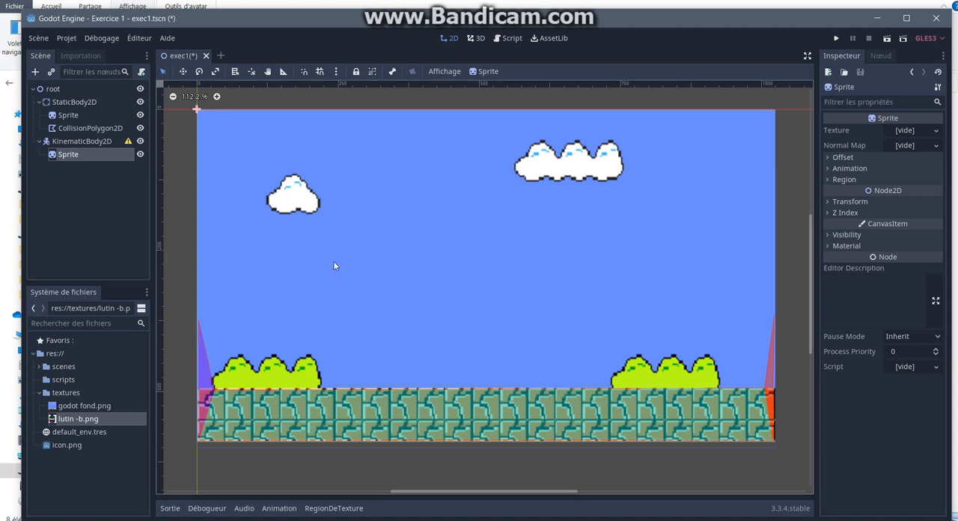
# Step: Add a CollisionShape2D node as a child of KinematicBody2D
pyautogui.click(80, 141)
pyautogui.rightClick(85, 145)
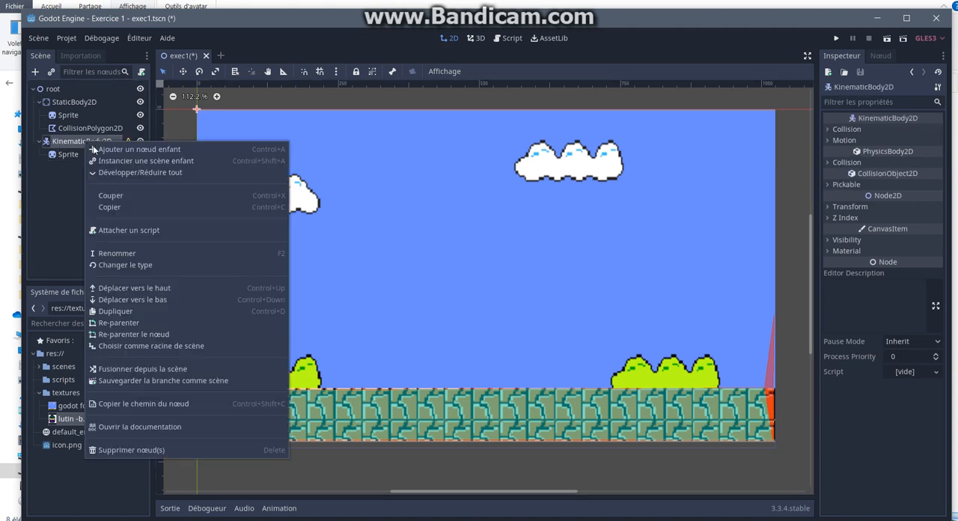
pyautogui.click(120, 149)
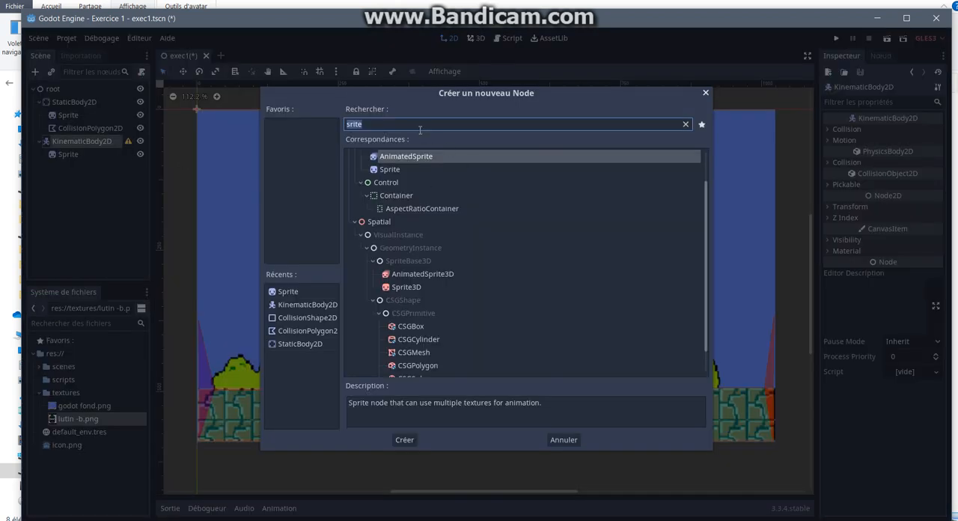
pyautogui.press('BackSpace')
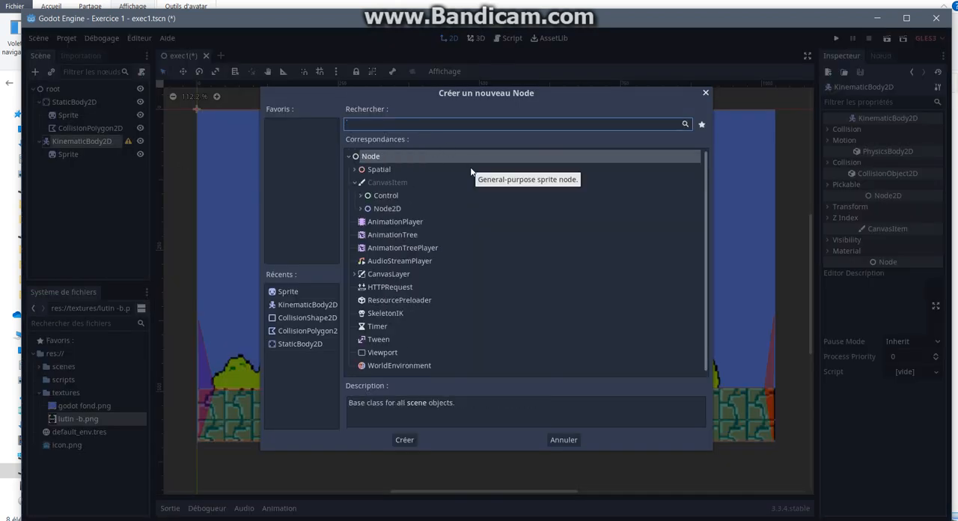
pyautogui.write('coll')
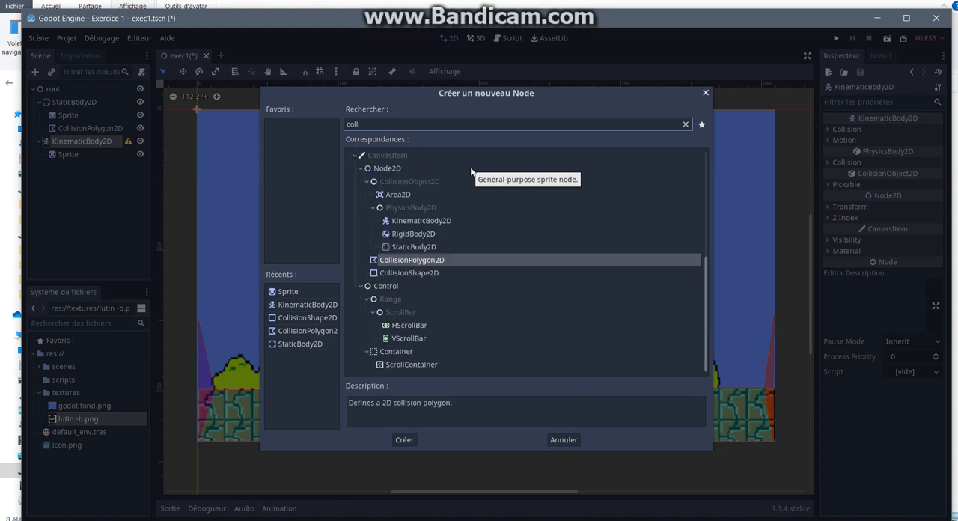
pyautogui.click(409, 272)
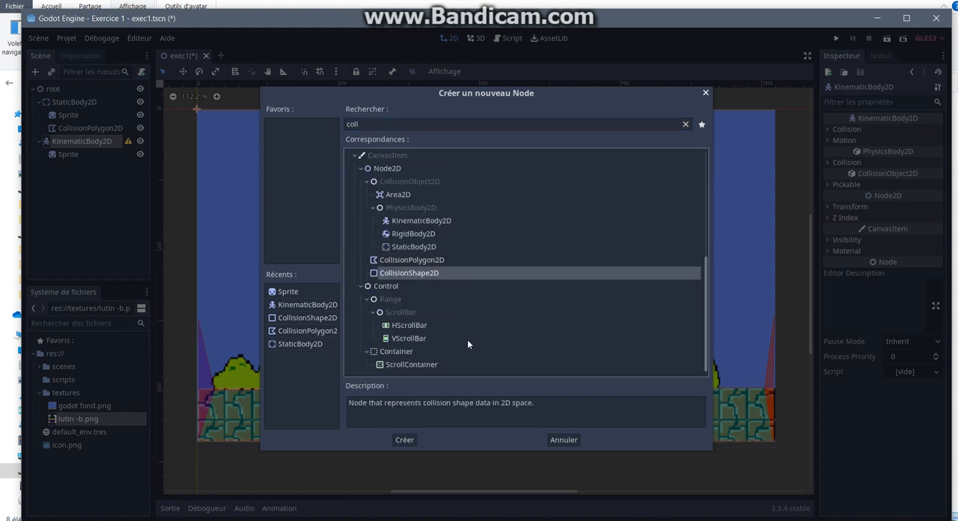
pyautogui.click(403, 439)
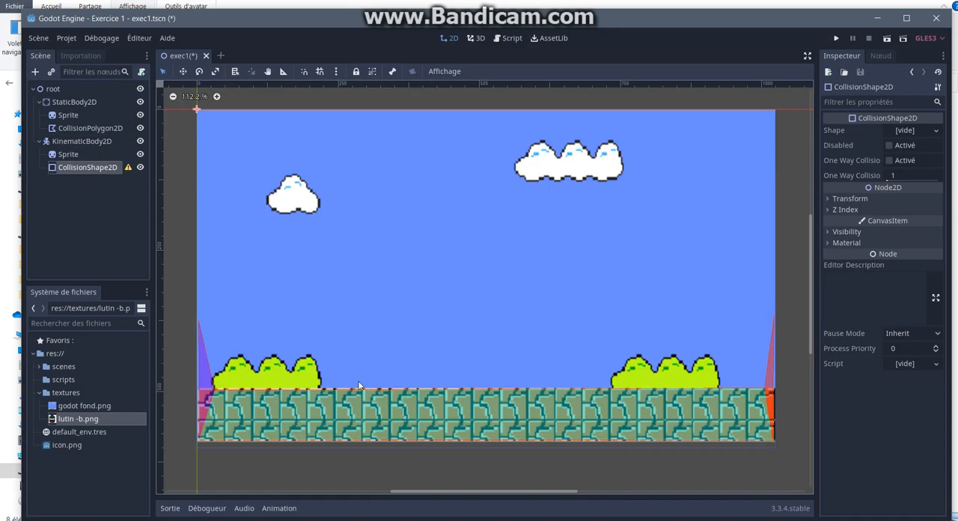
# Step: Assign lutin -b.png as the texture of KinematicBody2D's Sprite and move it into the sky just right of the left bush
pyautogui.click(75, 152)
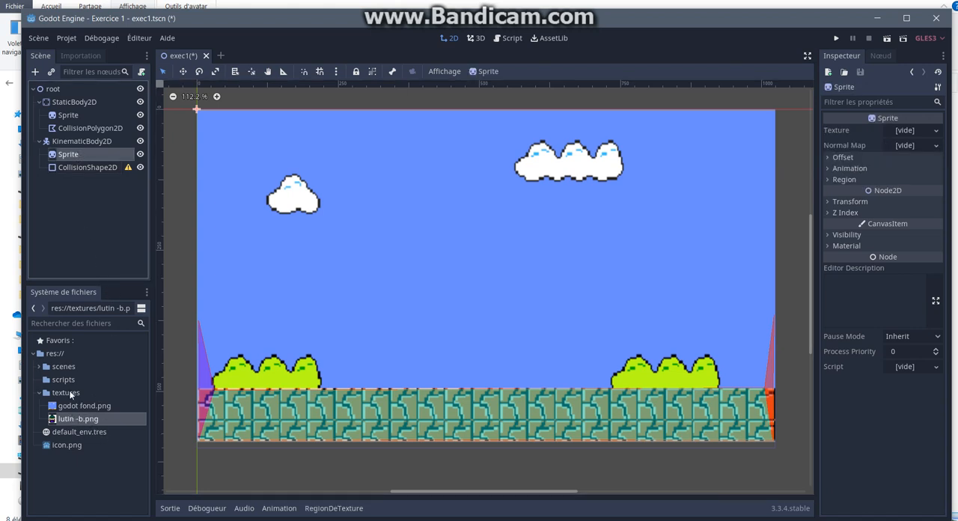
pyautogui.moveTo(67, 423); pyautogui.dragTo(902, 131)
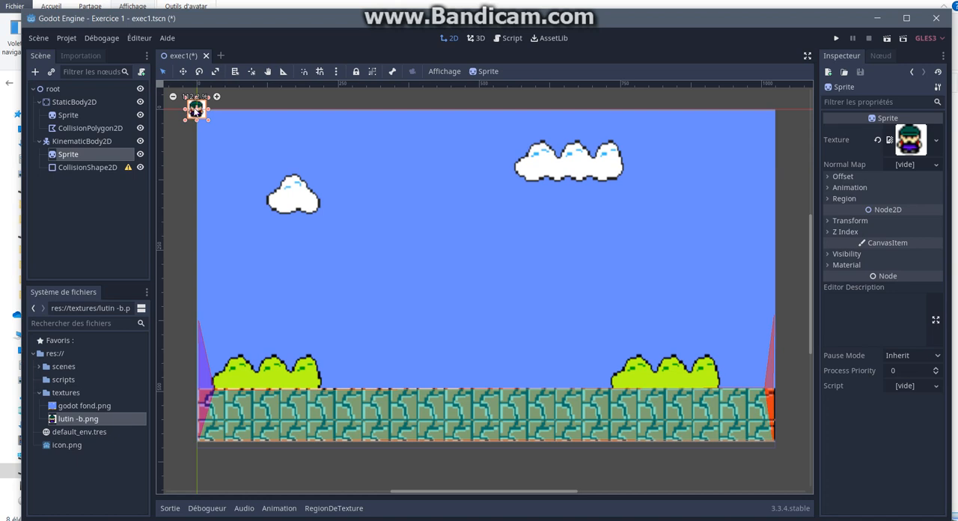
pyautogui.moveTo(197, 111); pyautogui.dragTo(360, 328)
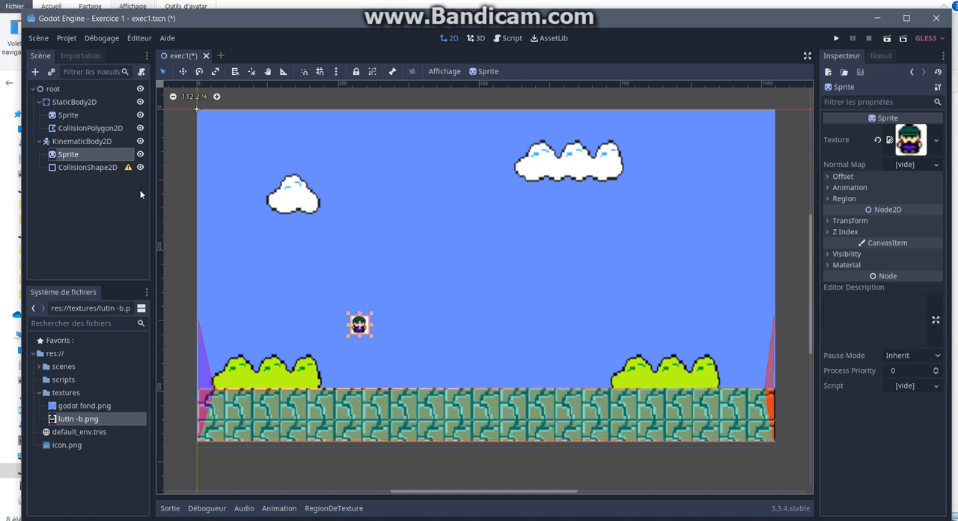
# Step: Give the CollisionShape2D node a new RectangleShape2D as its shape
pyautogui.click(88, 168)
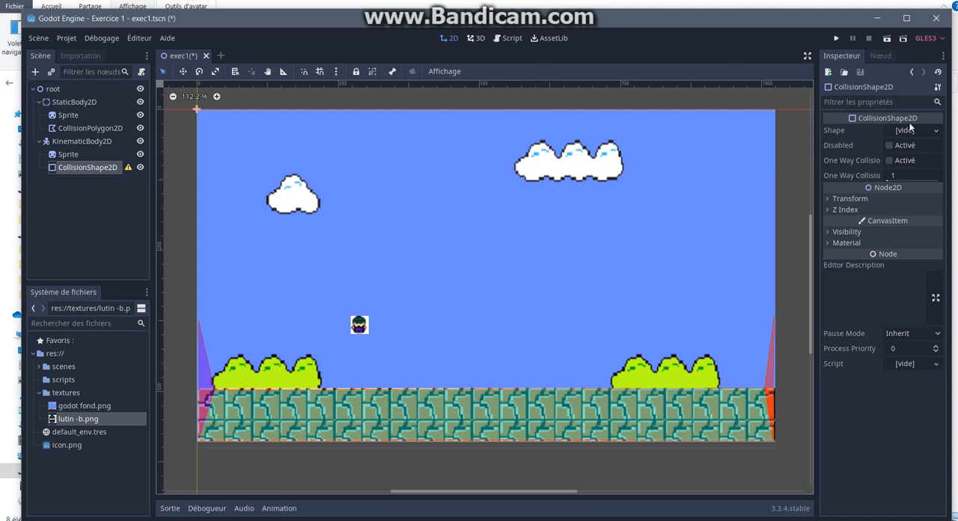
pyautogui.click(937, 131)
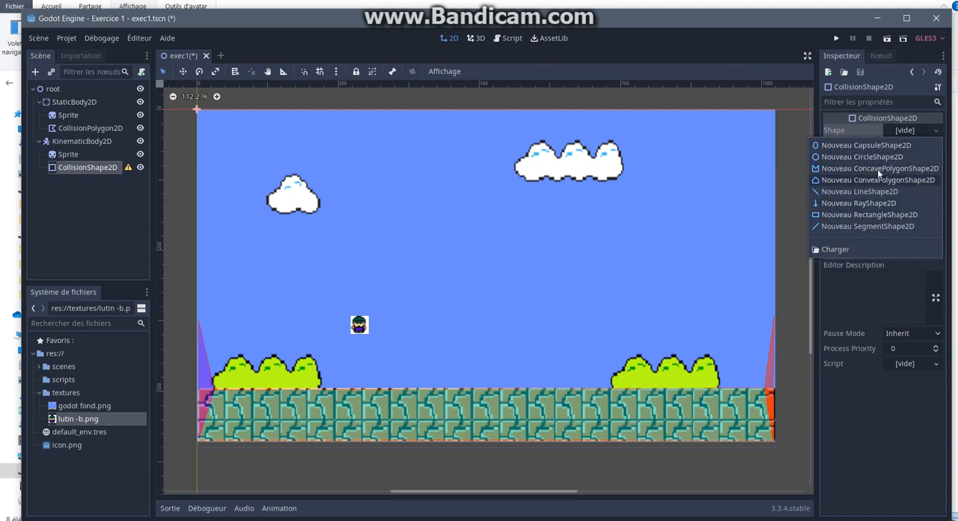
pyautogui.click(873, 214)
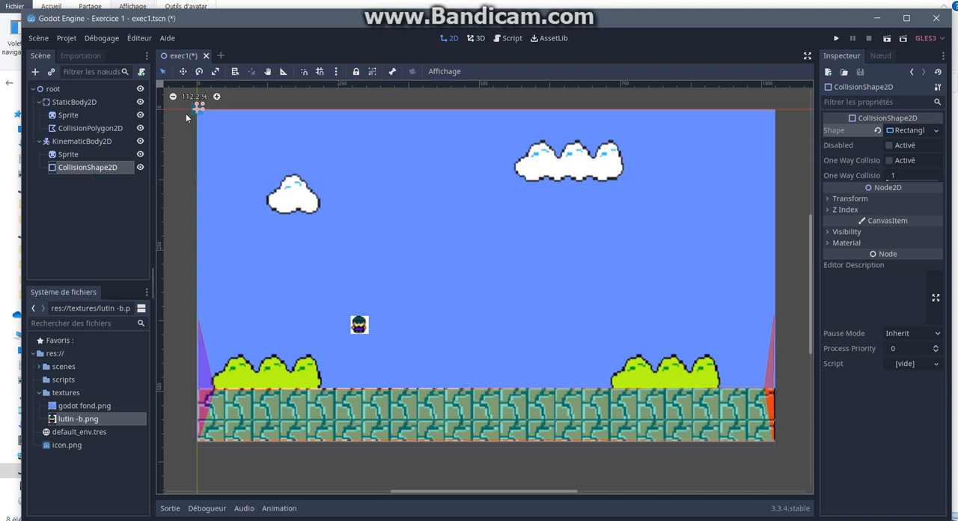
# Step: Move the rectangular collision shape onto the character sprite and resize it to cover the whole image
pyautogui.moveTo(196, 108); pyautogui.dragTo(359, 333)
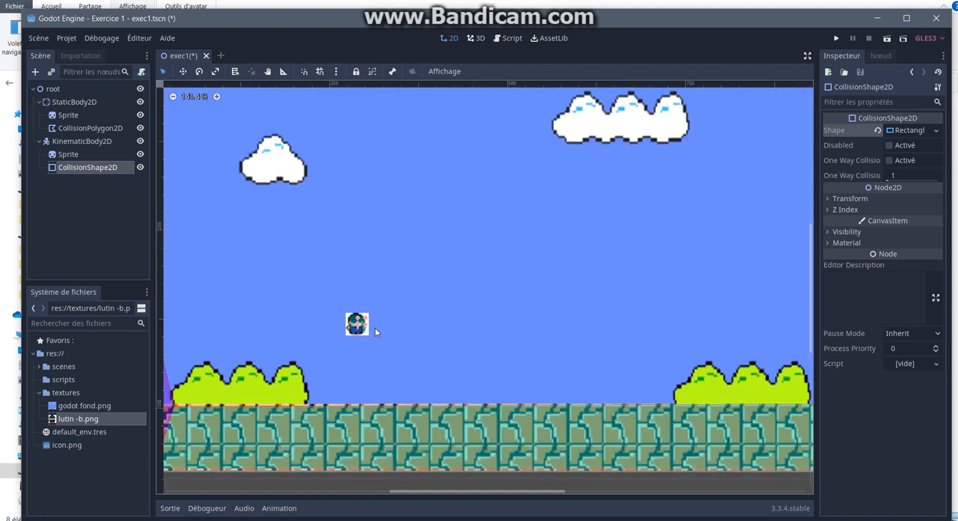
pyautogui.scroll(5, 377, 326)
pyautogui.scroll(2, 377, 323)
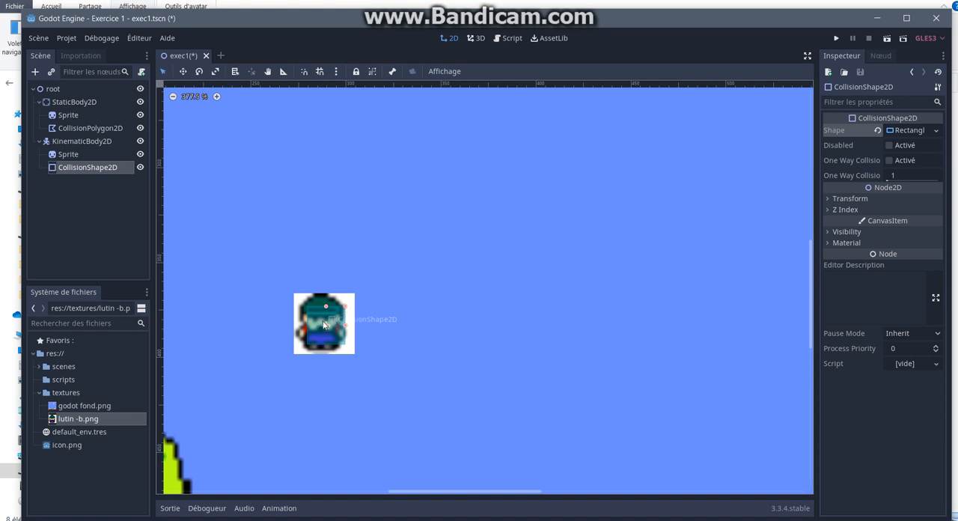
pyautogui.moveTo(325, 325); pyautogui.dragTo(325, 324)
pyautogui.moveTo(345, 308); pyautogui.dragTo(353, 294)
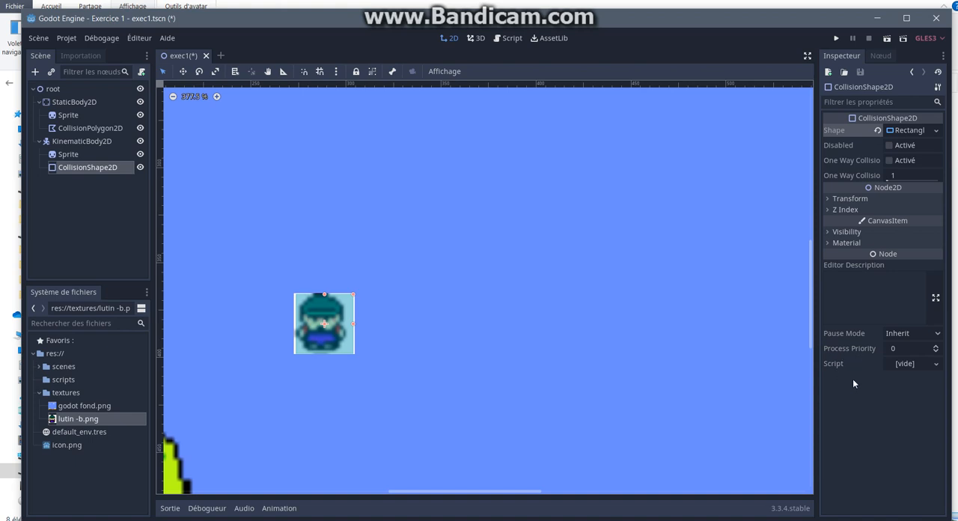
# Step: Select the KinematicBody2D node and save the scene under its existing name
pyautogui.click(88, 140)
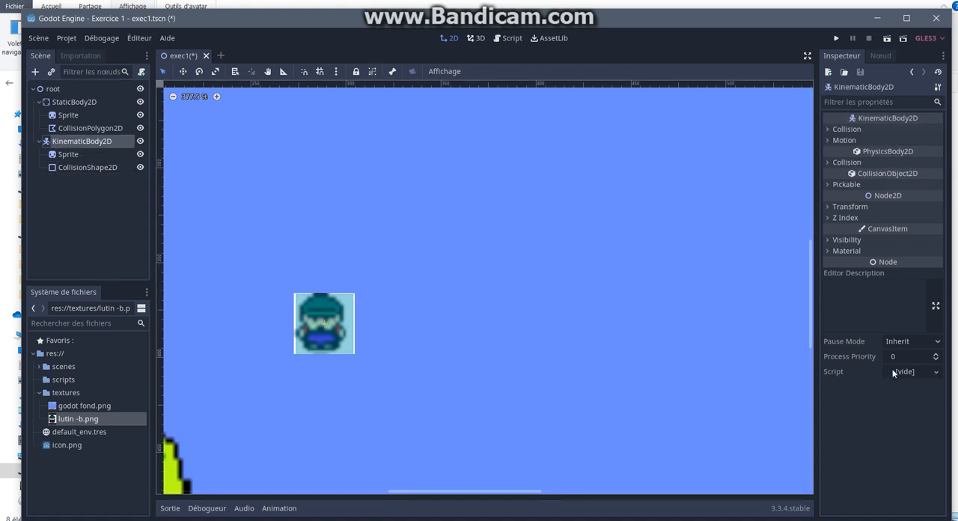
pyautogui.click(37, 39)
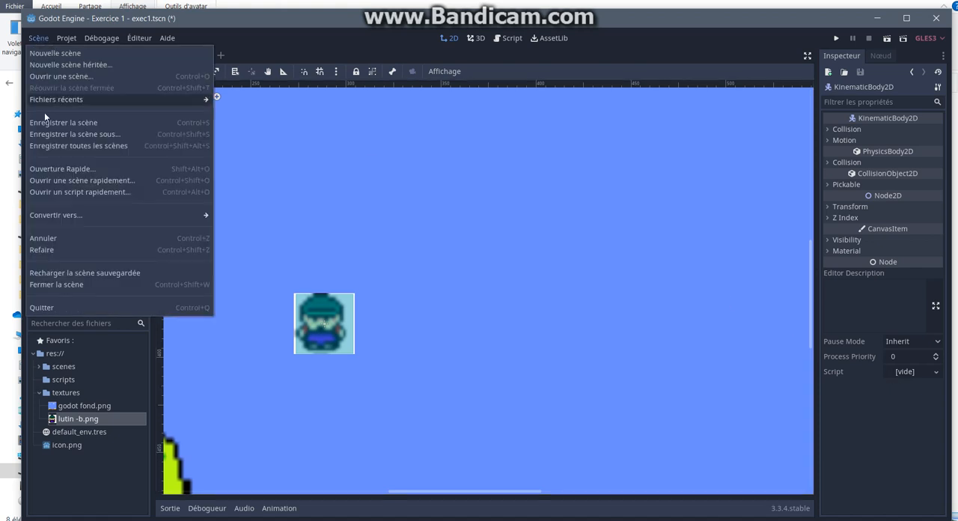
pyautogui.click(111, 122)
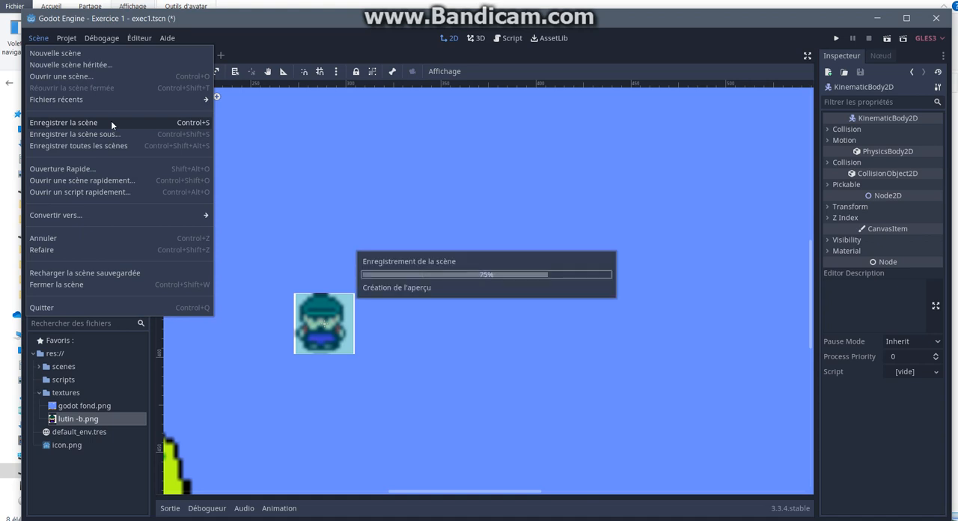